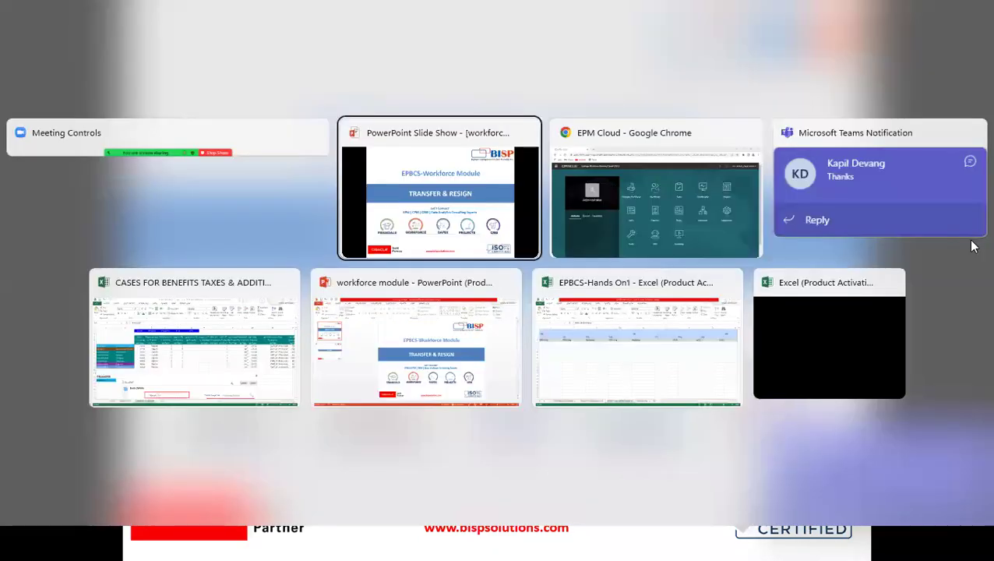
Alt+Tab to Excel's Transfer & Resign sheet showing the October employee transfer case.
key(Tab)
key(Tab)
key(Tab)
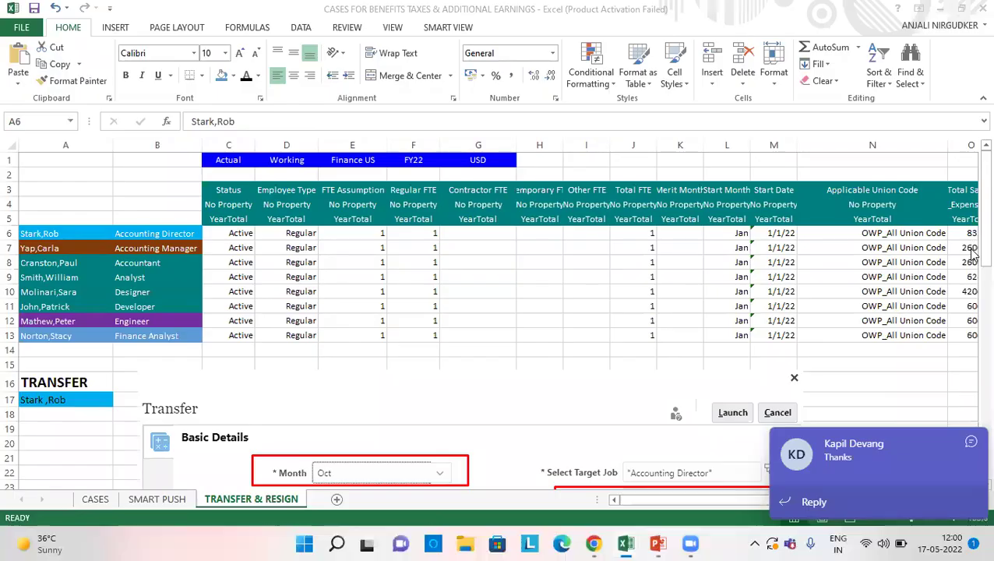
Dismiss the Teams notification and highlight the two affected employee rows, A6 and A7.
click(970, 442)
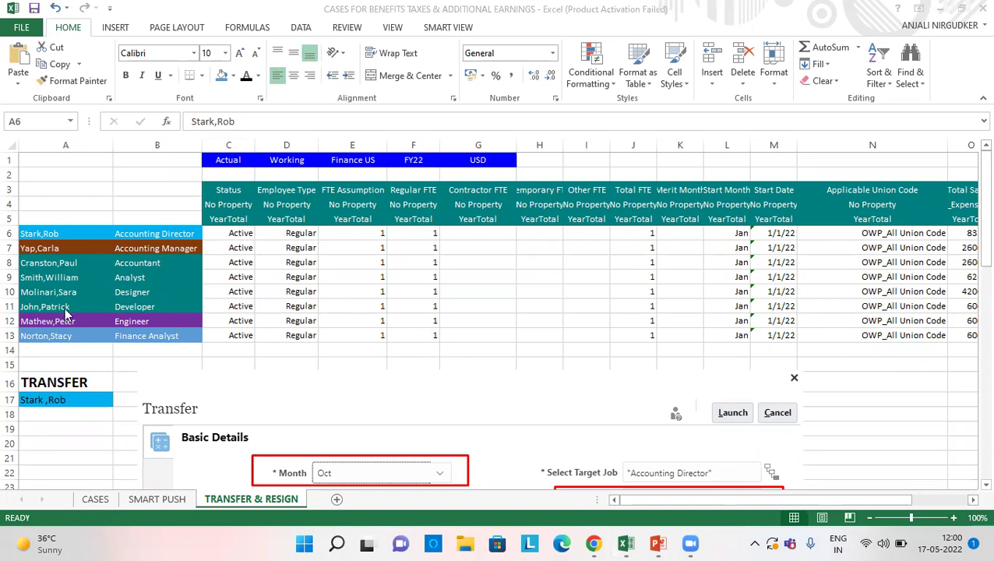
click(55, 232)
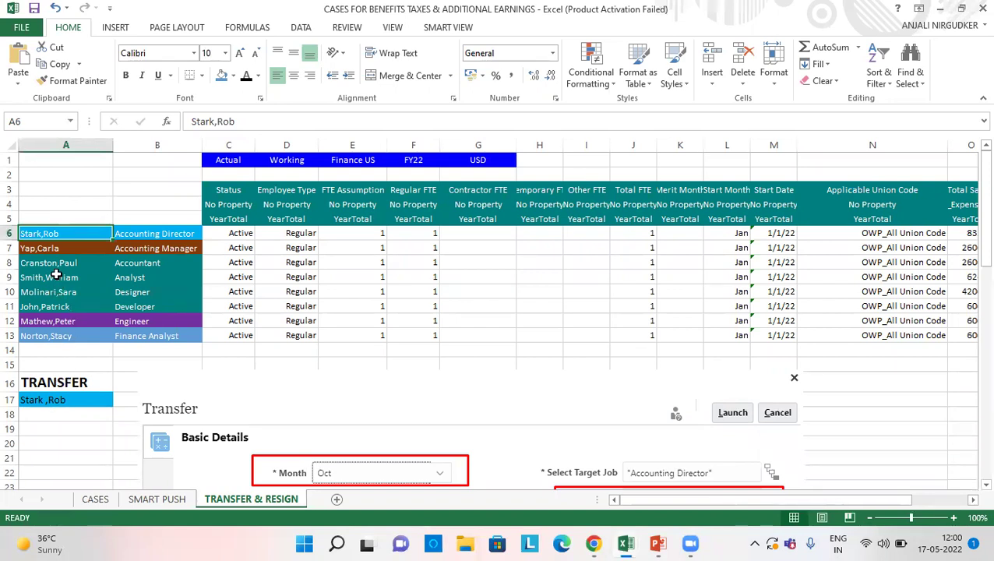
click(53, 248)
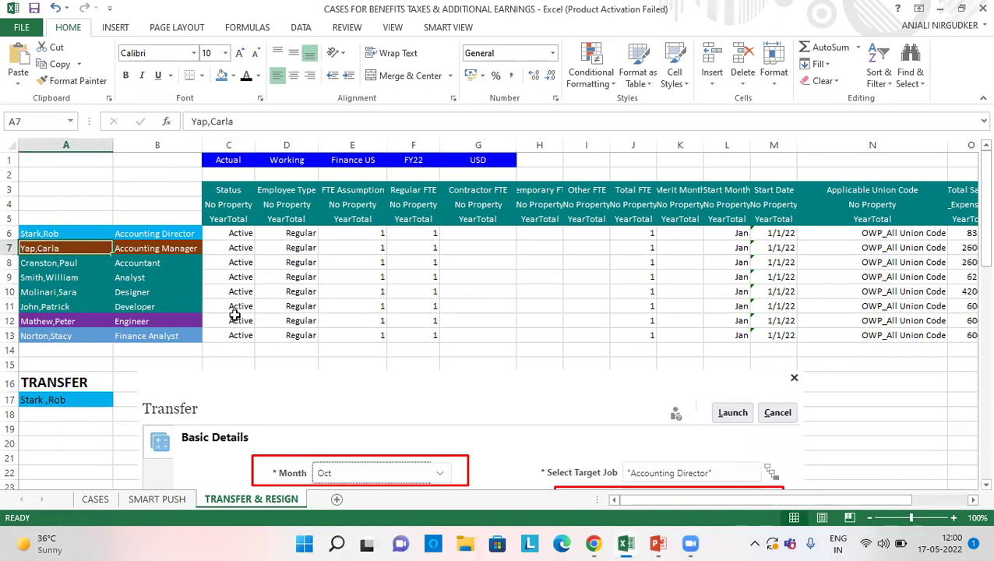
Scroll to the Transfer panel: Accounting Director moving Finance US to Operations US in Oct.
scroll(233, 315, down, 1)
scroll(233, 315, down, 1)
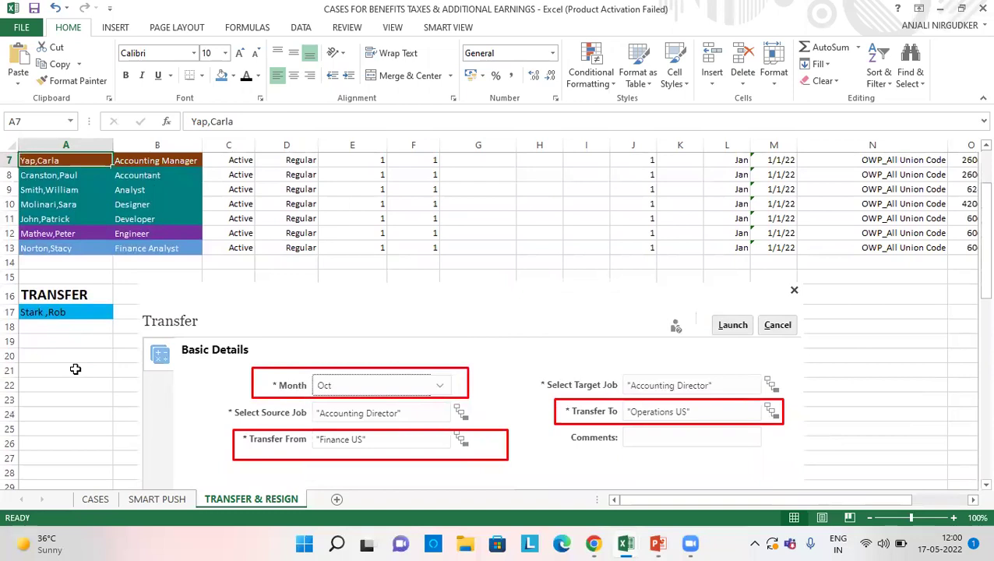
scroll(76, 369, down, 2)
scroll(68, 281, up, 1)
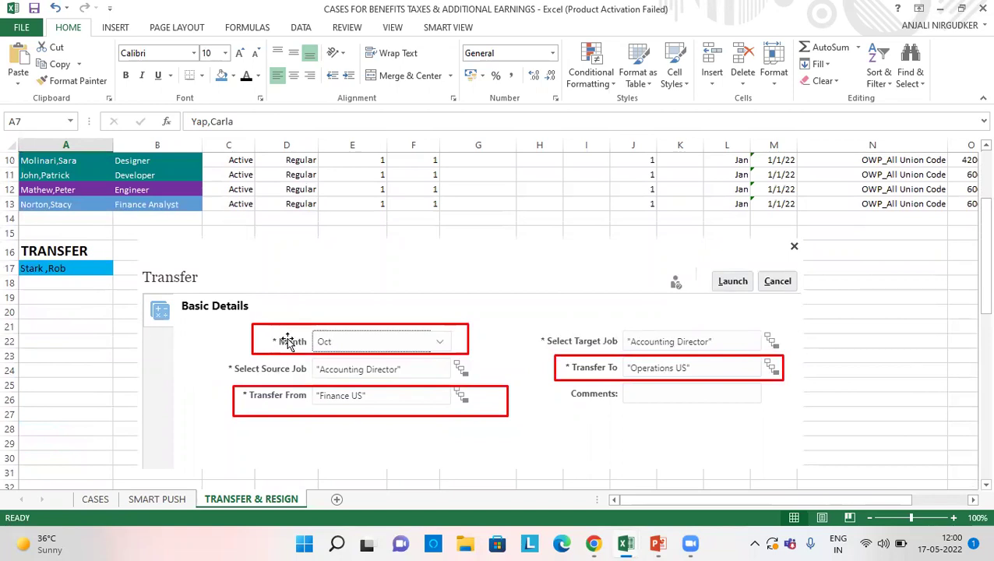
scroll(288, 341, down, 1)
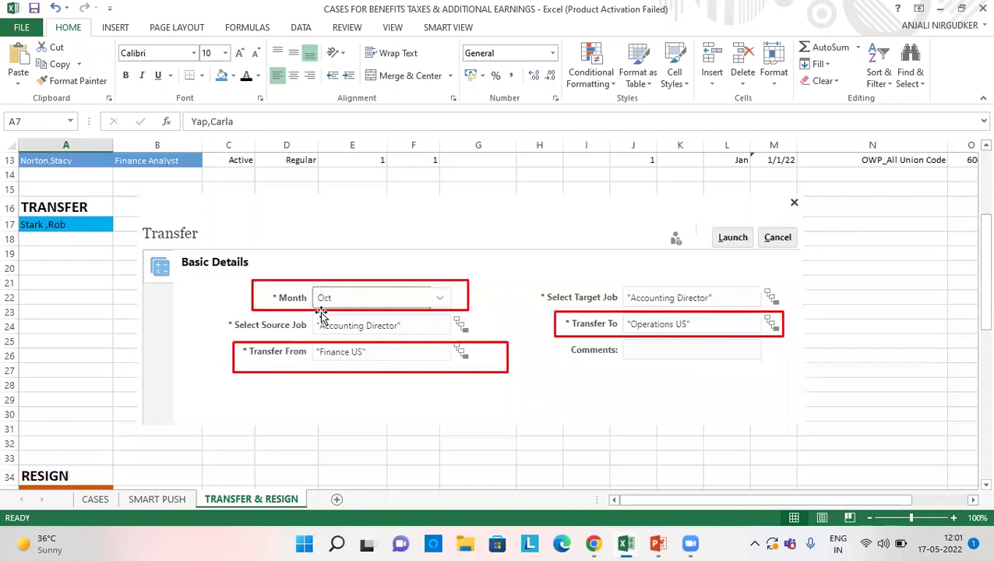
Go to Workforce > Compensation Planning > Existing Employees grid.
click(594, 543)
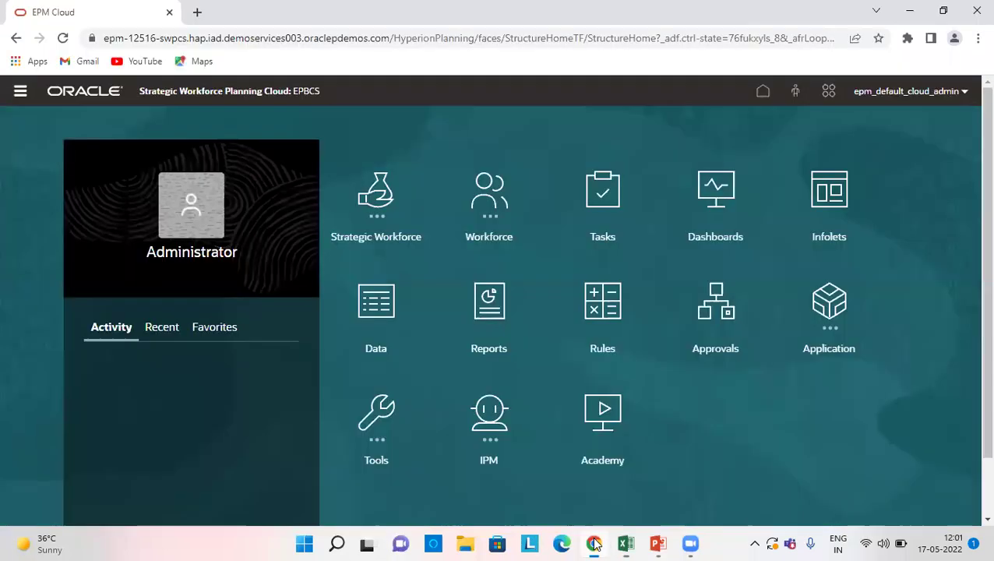
click(494, 214)
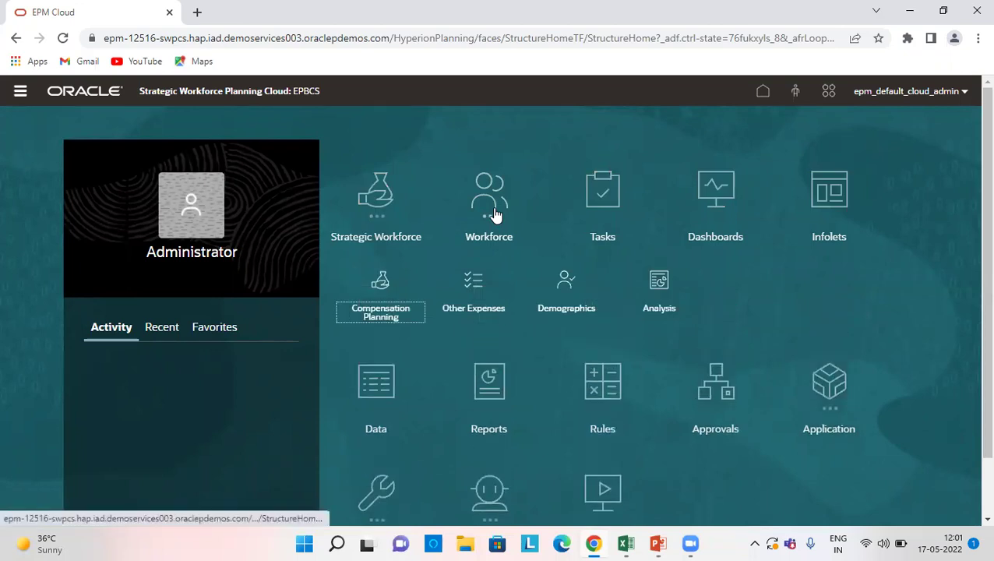
click(395, 315)
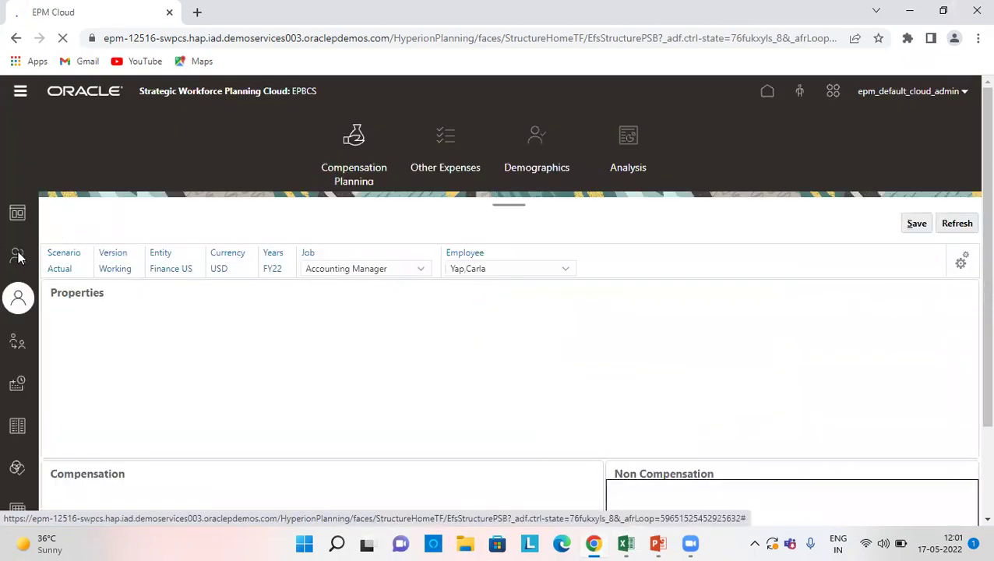
click(18, 255)
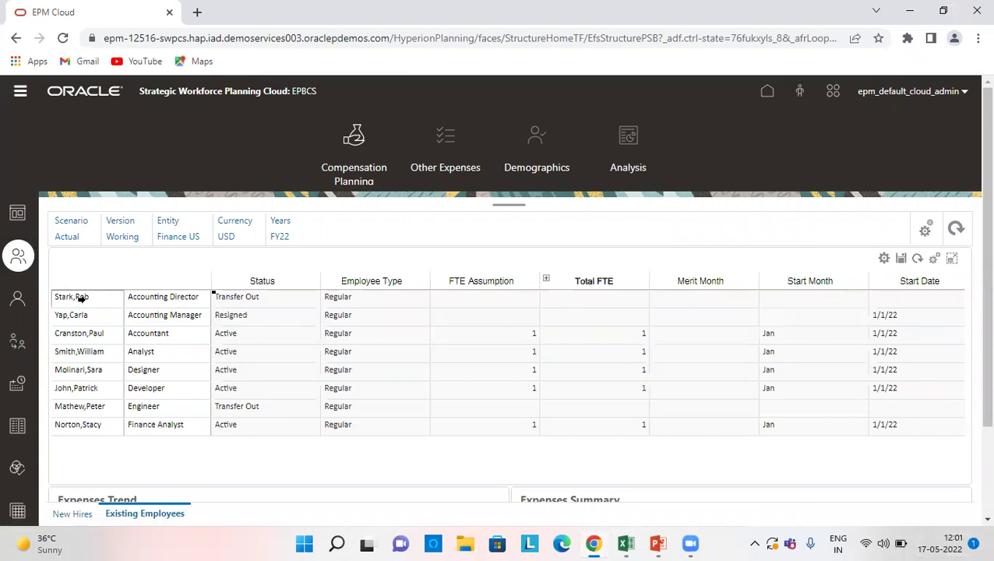
Open Transfer Employees > Transfer for the Accounting Director's row.
click(137, 297)
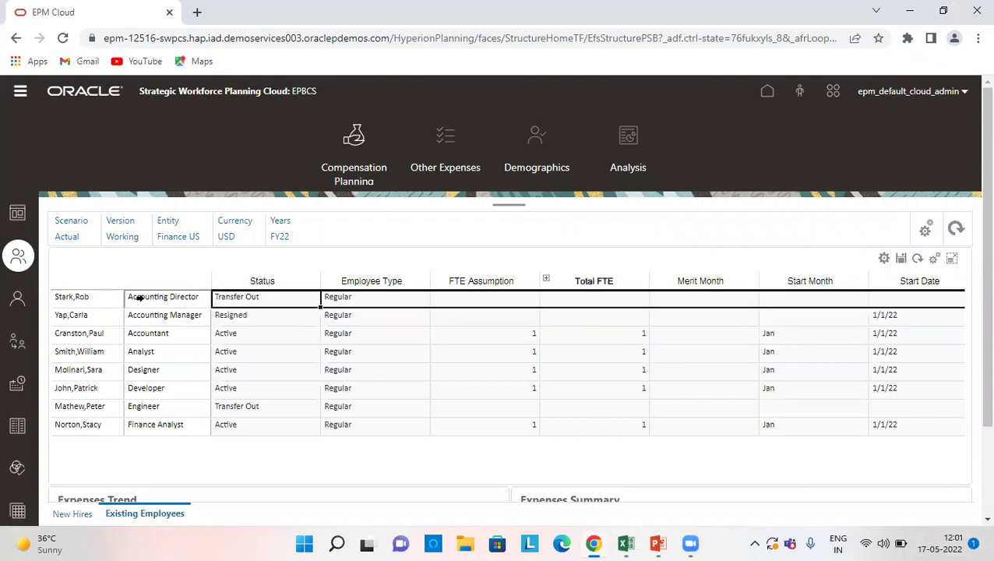
right_click(138, 298)
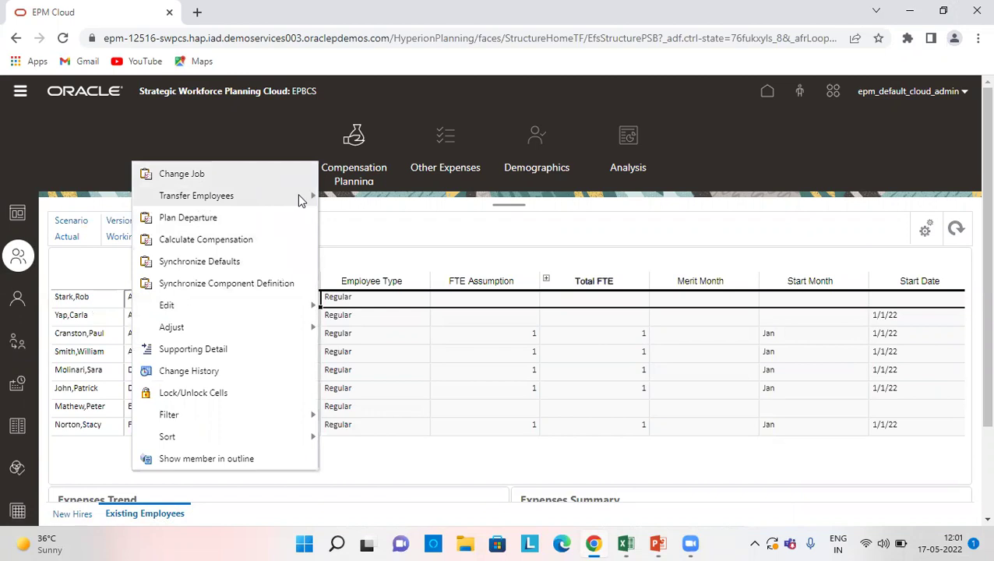
mouse_move(196, 196)
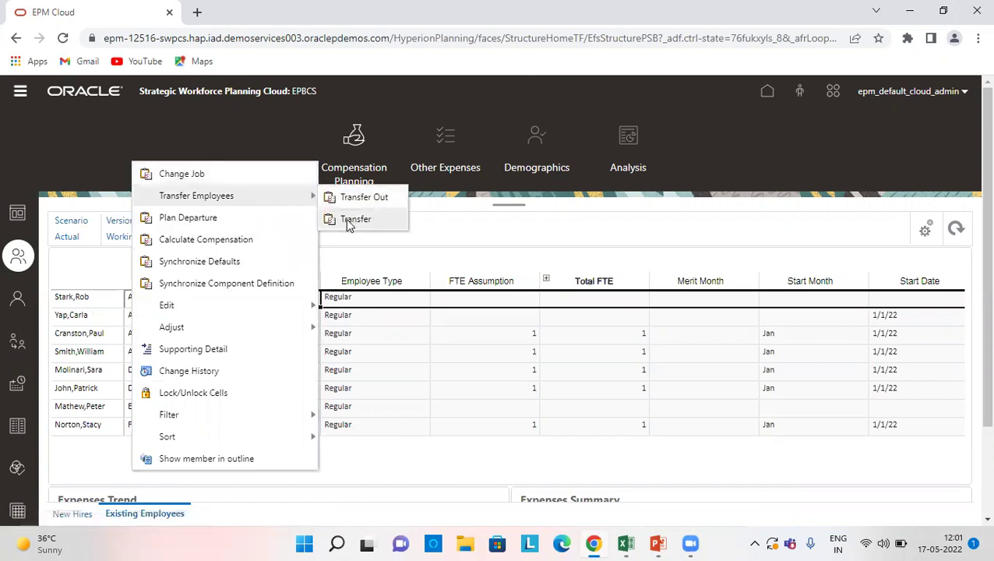
click(351, 220)
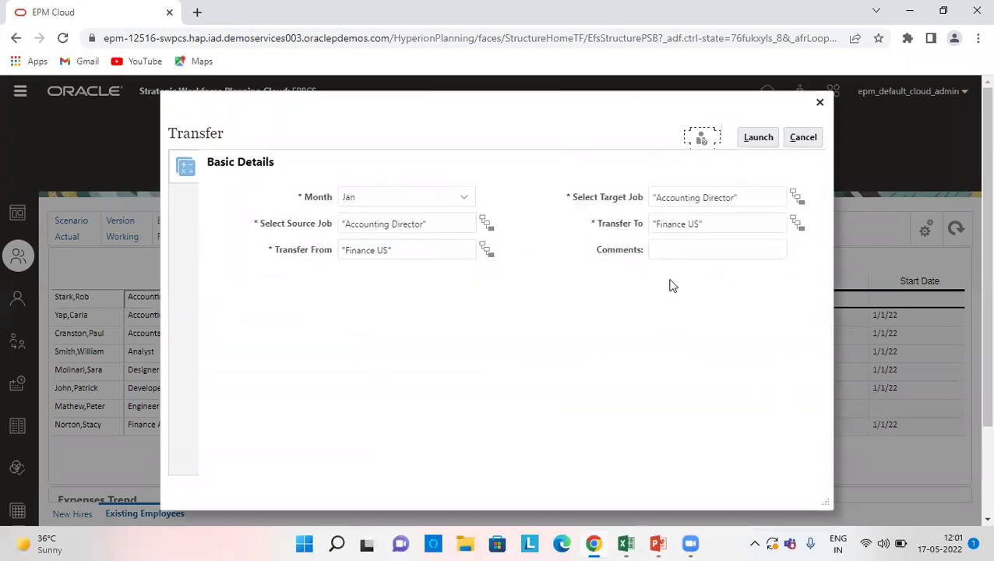
Cancel the Transfer form and expand Employee Details showing Jan–Sep compensation, 62,400 total.
click(802, 141)
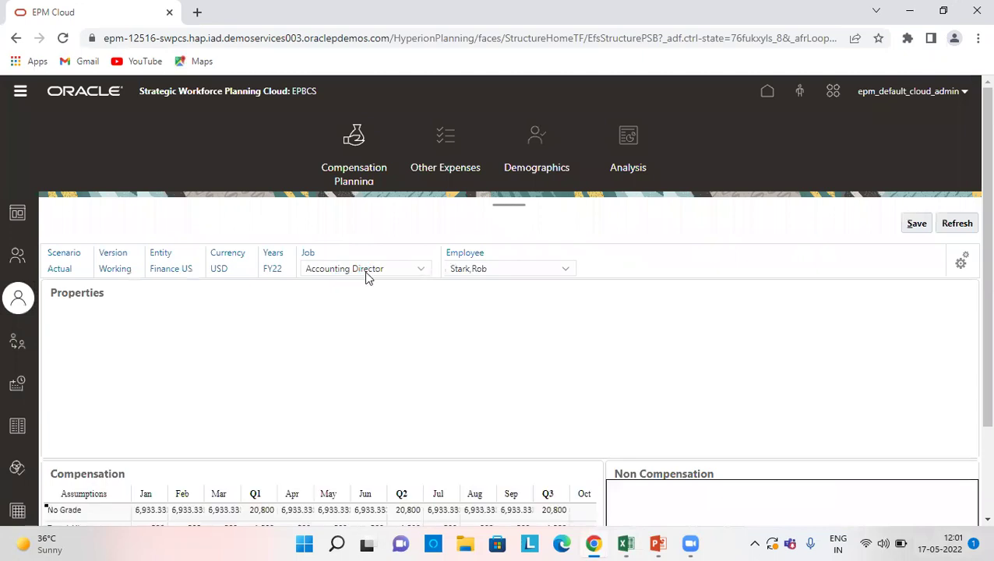
scroll(780, 350, down, 4)
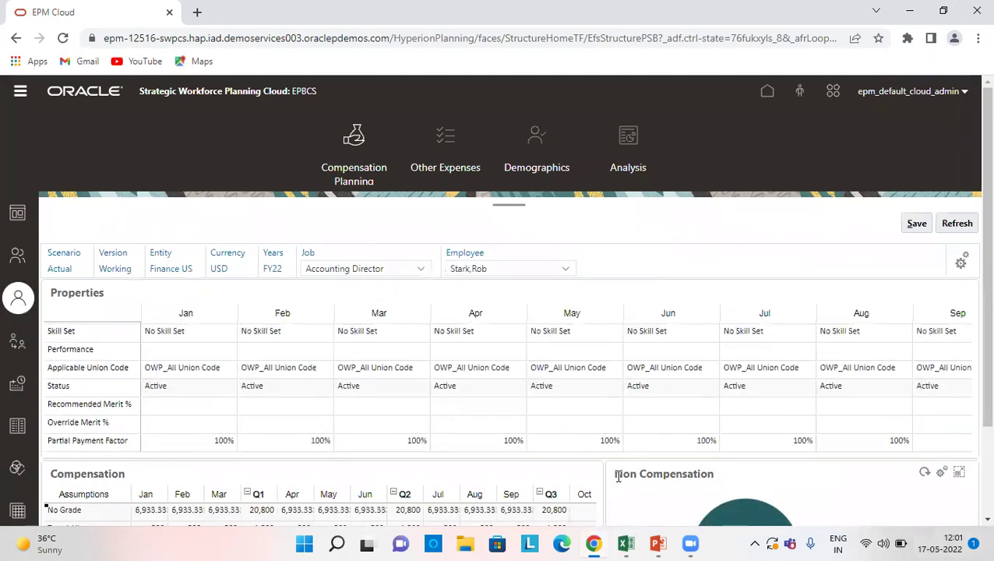
scroll(592, 421, down, 2)
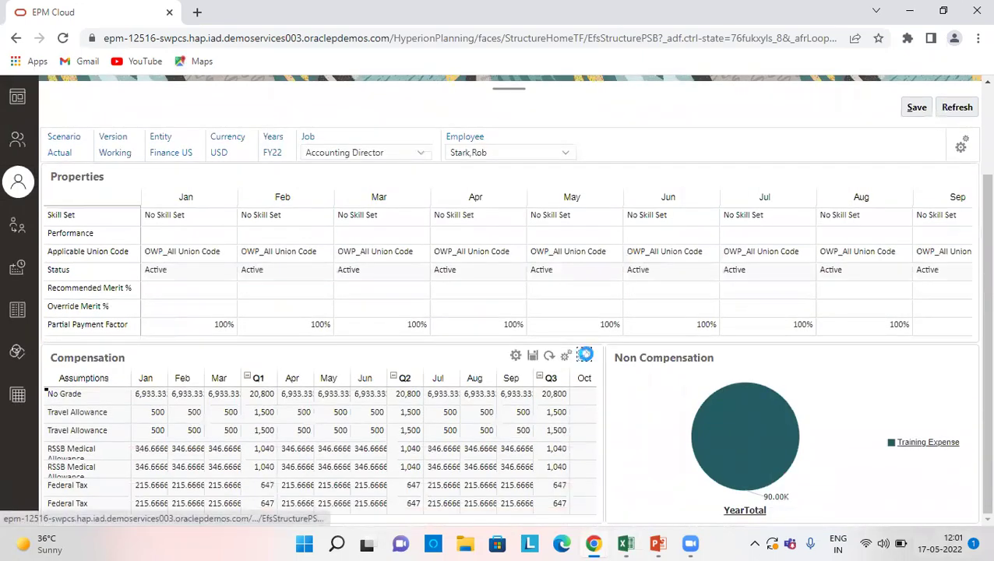
click(585, 354)
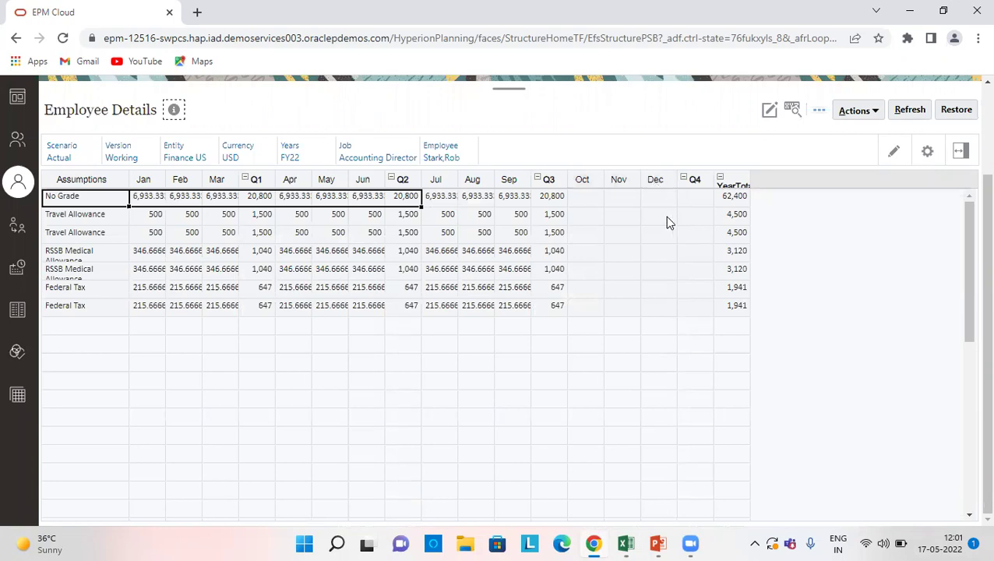
Switch the entity to Operations US and check Oct, Nov, Dec salary totalling 20,800.
click(188, 158)
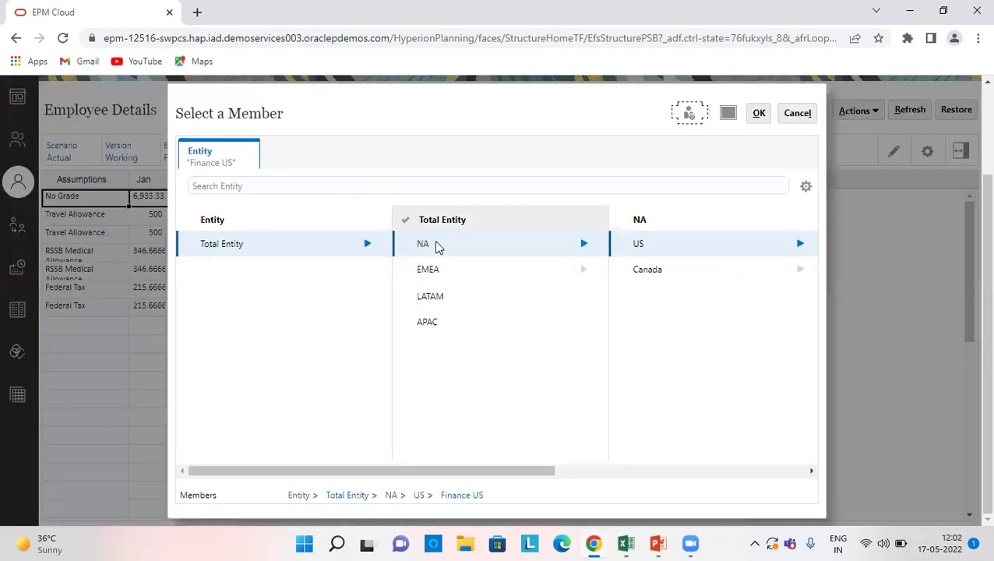
click(803, 245)
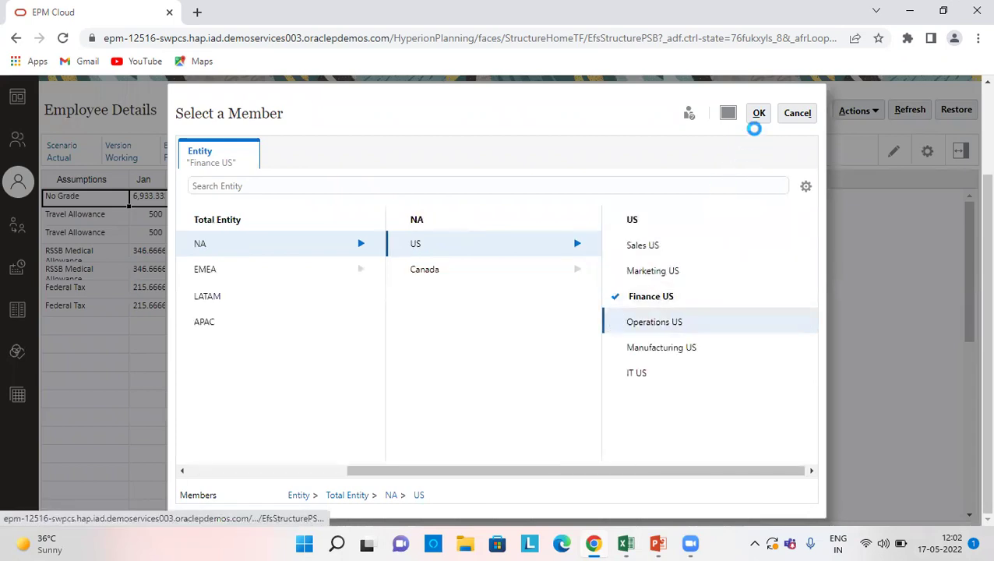
click(760, 115)
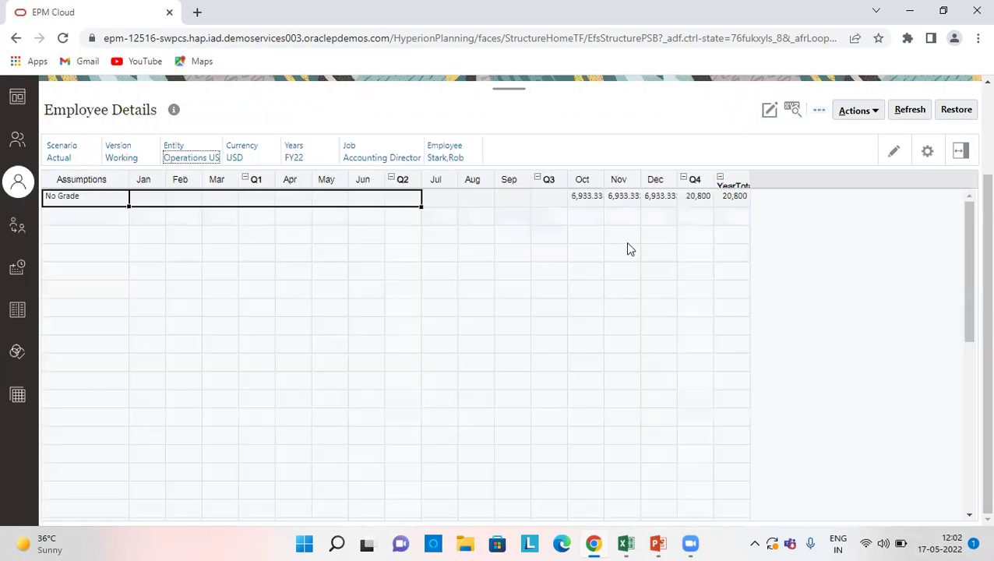
click(596, 180)
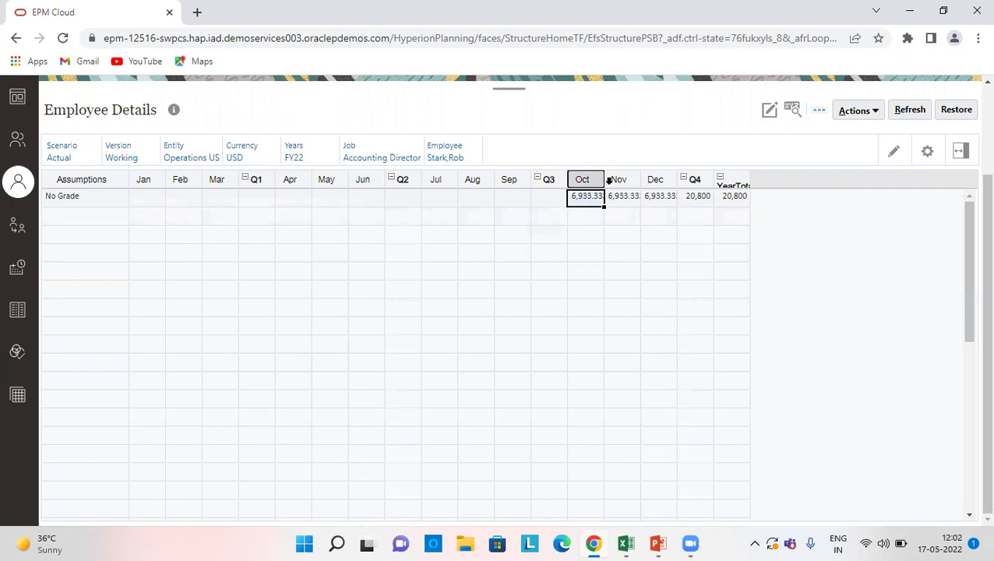
click(633, 180)
click(648, 180)
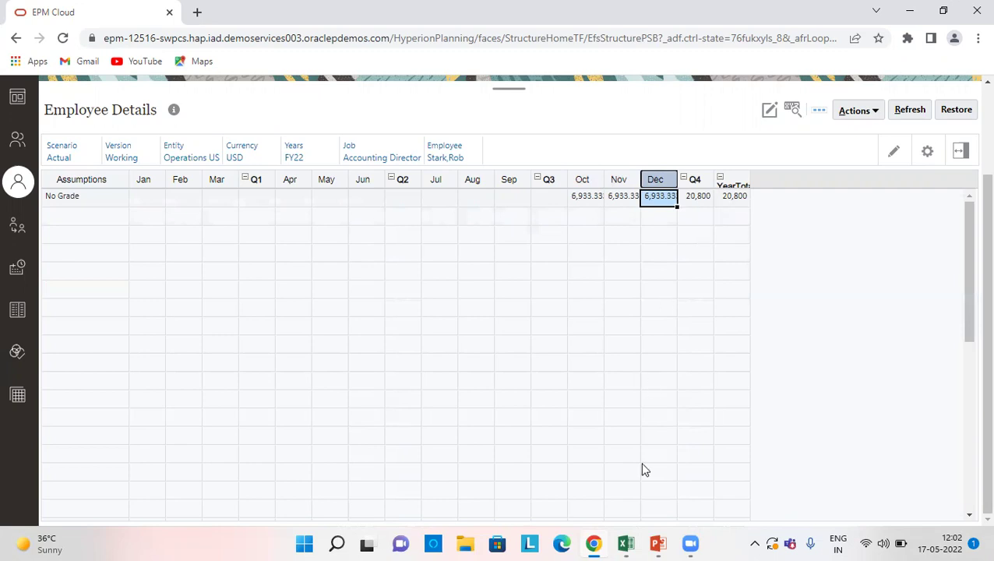
mouse_move(626, 543)
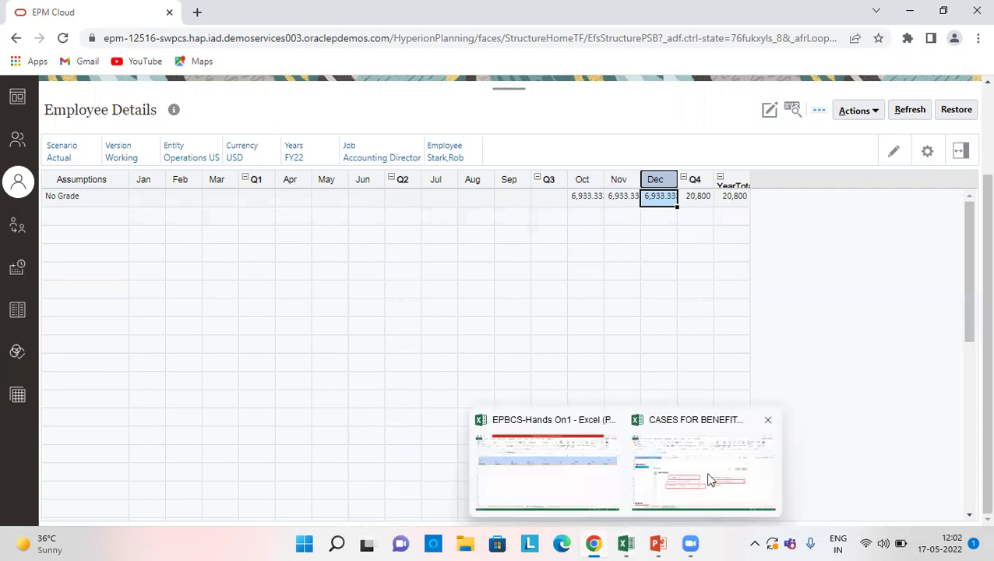
In EPBCS-Hands On1, review the Oct–Dec columns, then open the Finance to Operations US sheet at January.
click(563, 470)
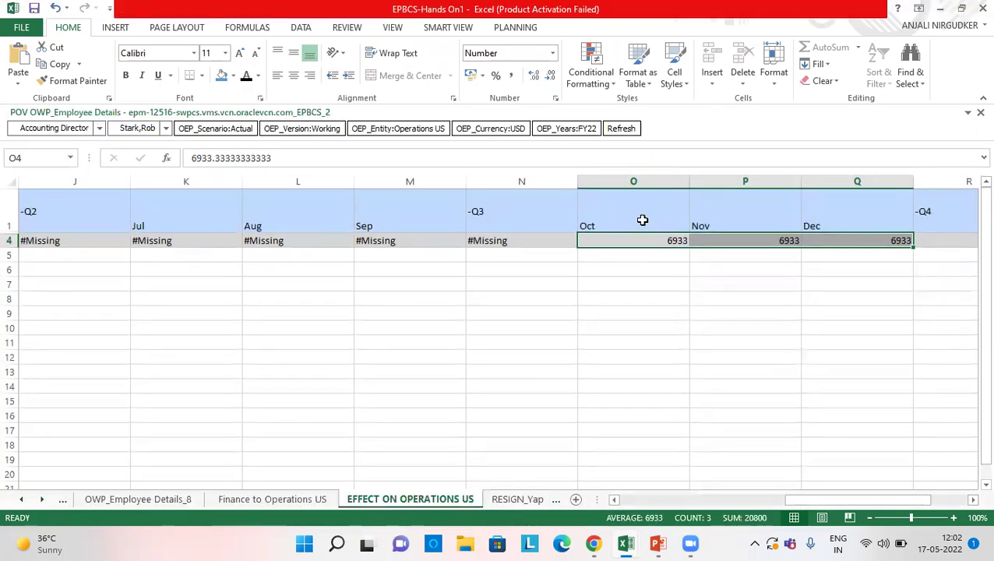
click(667, 213)
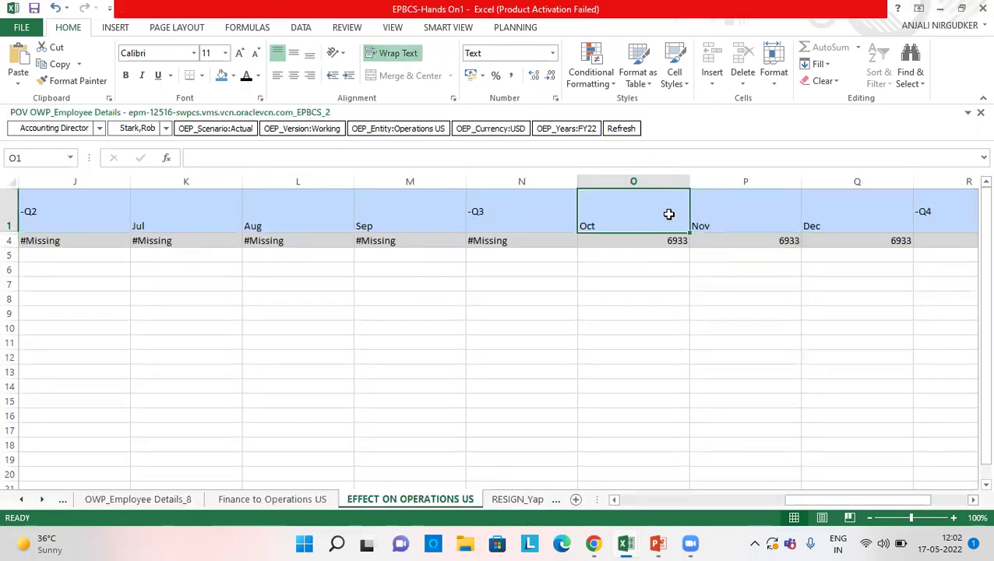
click(841, 214)
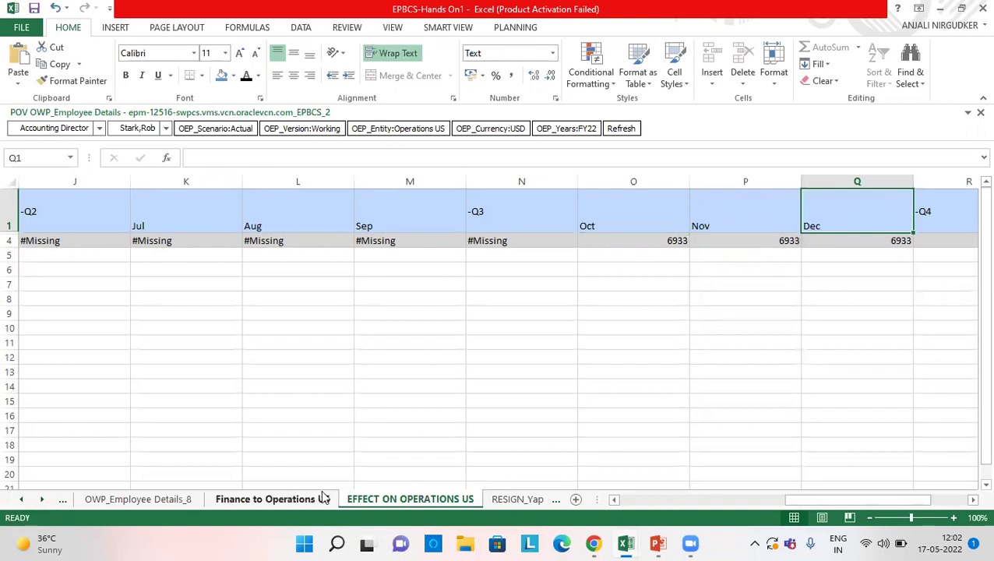
click(292, 499)
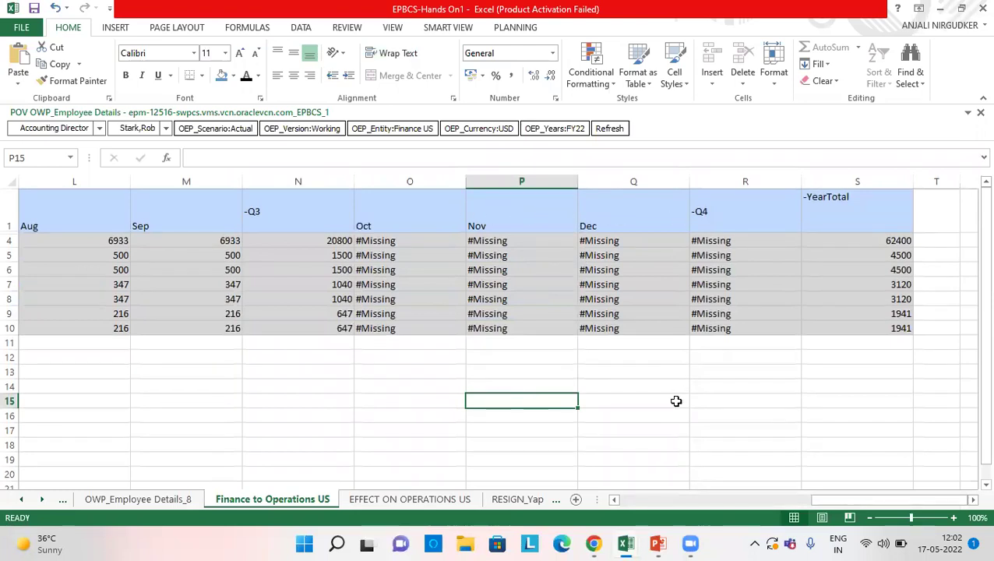
drag(844, 500, 711, 501)
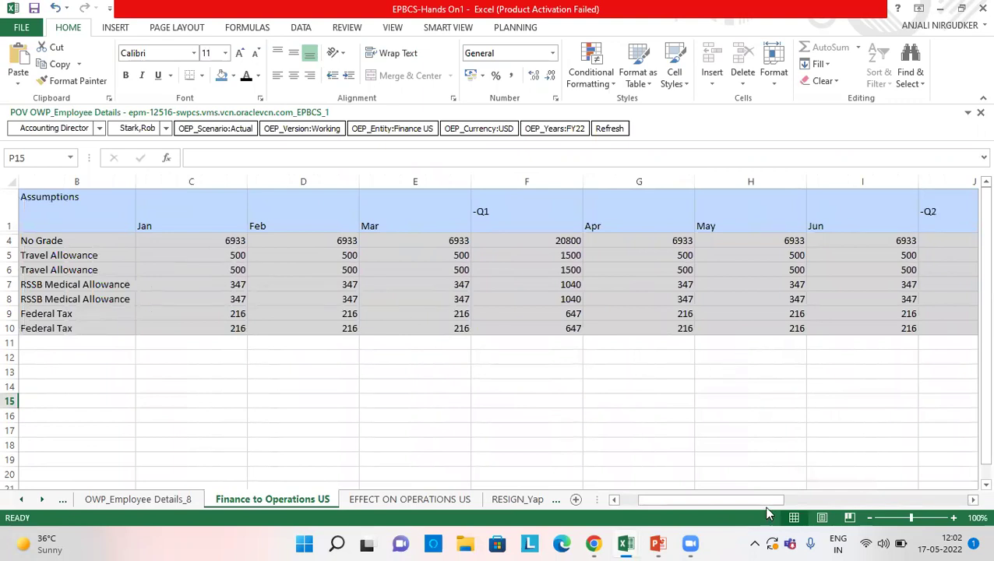
mouse_move(625, 543)
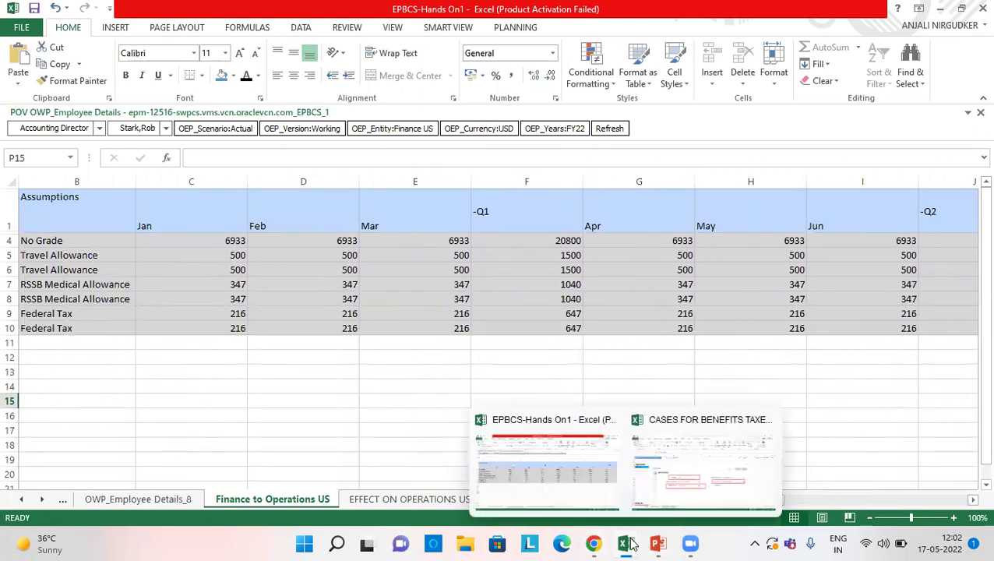
Return to the CASES workbook and scroll to the Aug FY22 Plan Departure resignation case.
click(673, 467)
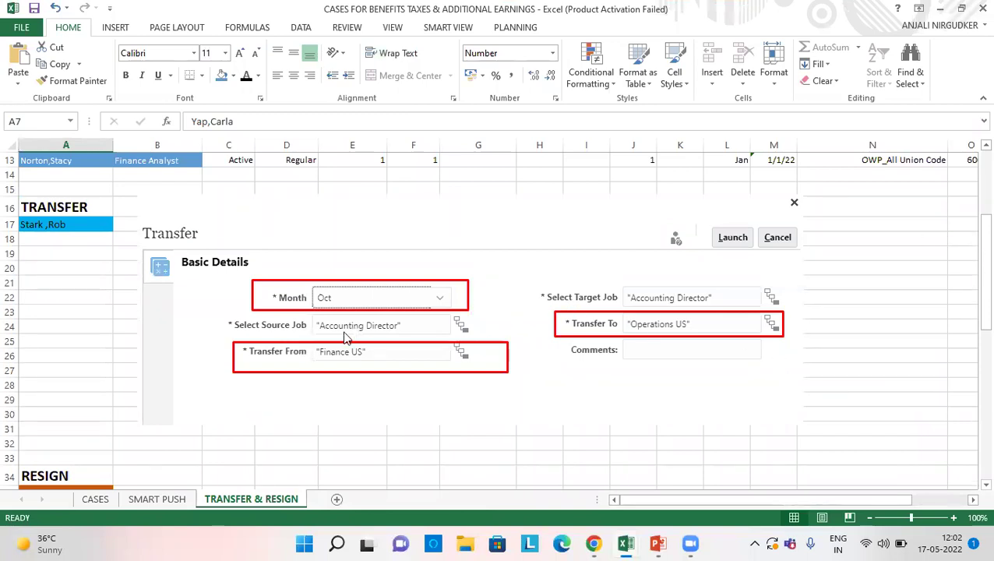
scroll(347, 337, up, 3)
scroll(372, 303, down, 4)
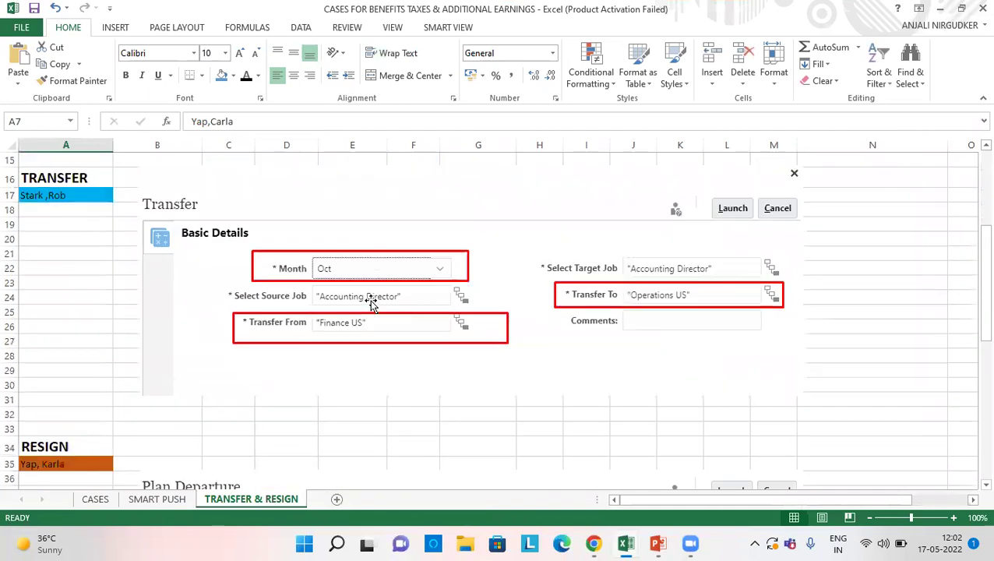
scroll(372, 304, down, 4)
scroll(181, 291, down, 1)
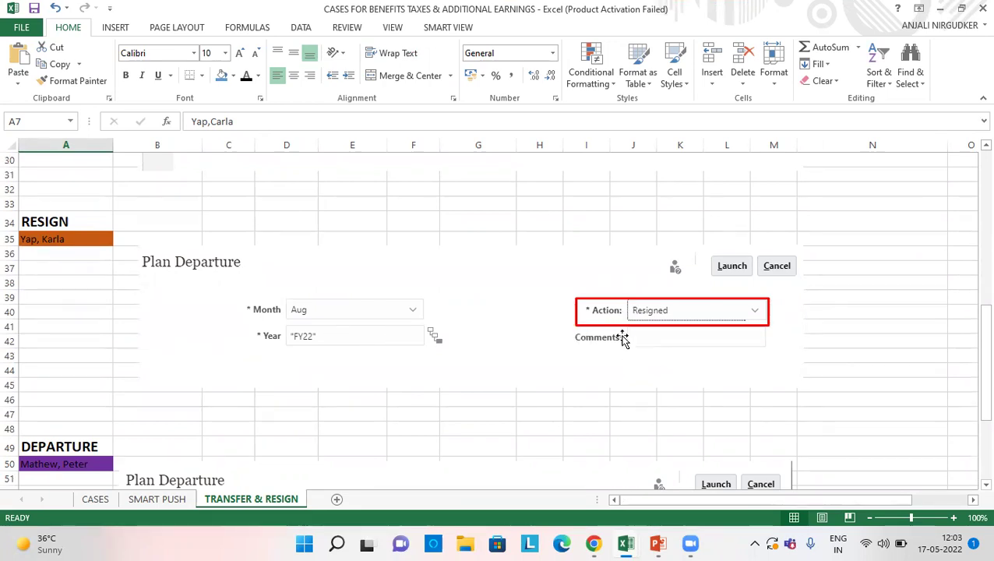
mouse_move(594, 544)
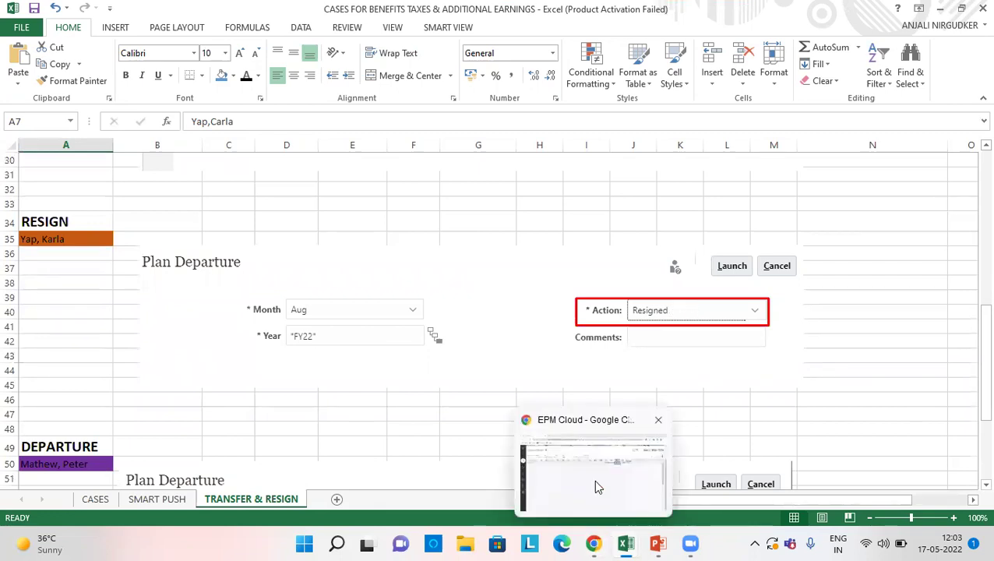
Set the Existing Employees entity to Finance US, showing one Transfer Out and one Resigned employee.
click(594, 479)
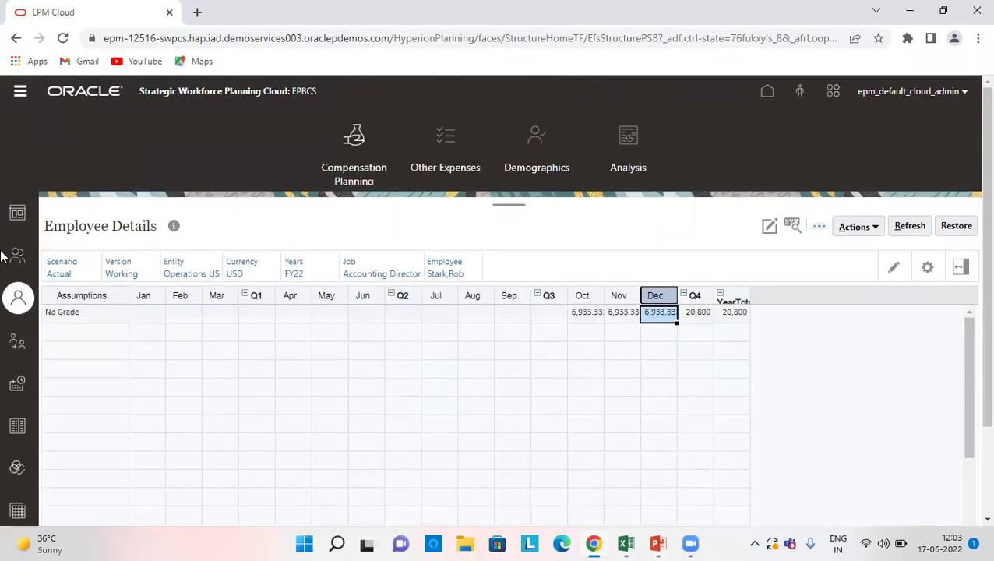
click(19, 257)
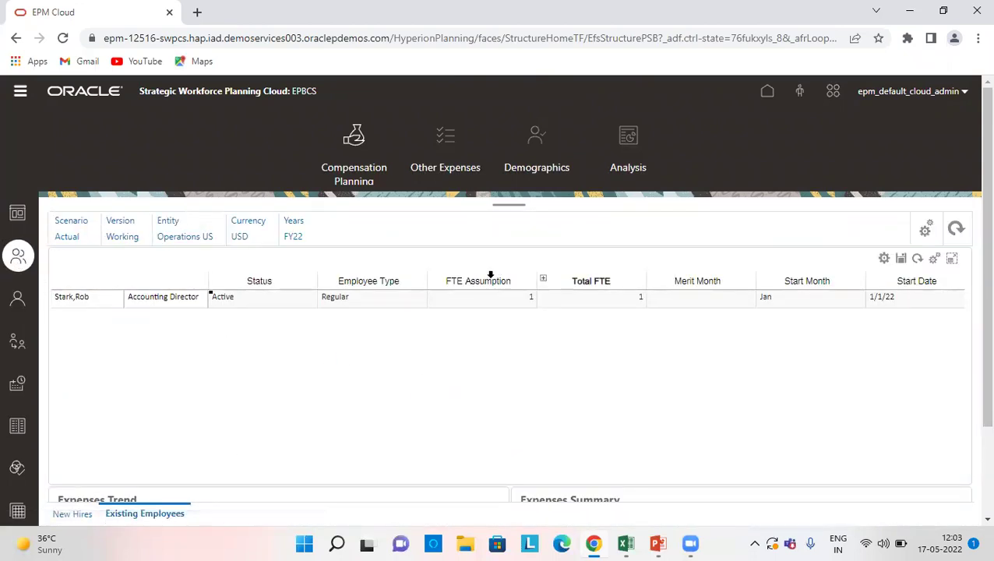
click(177, 238)
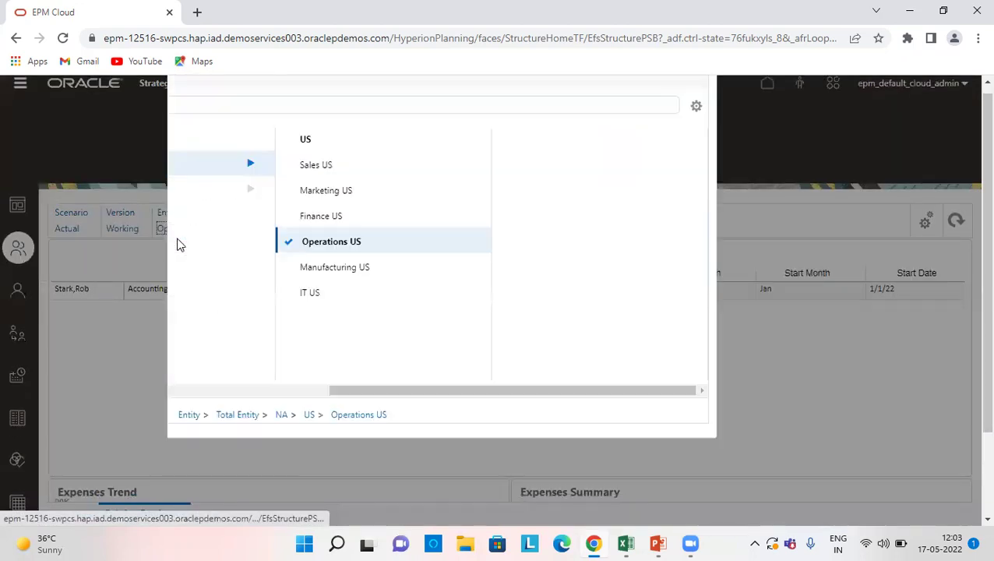
click(803, 244)
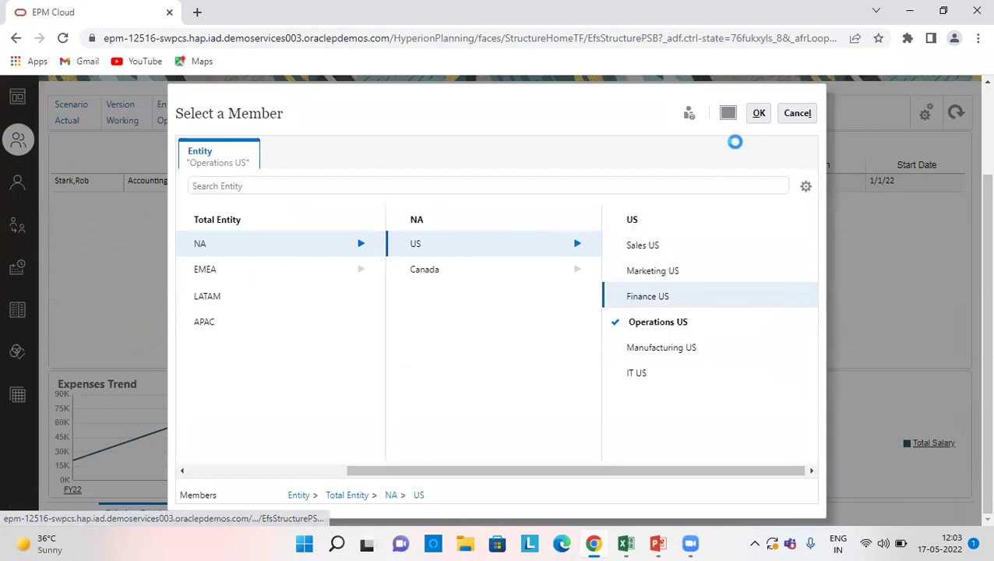
click(757, 114)
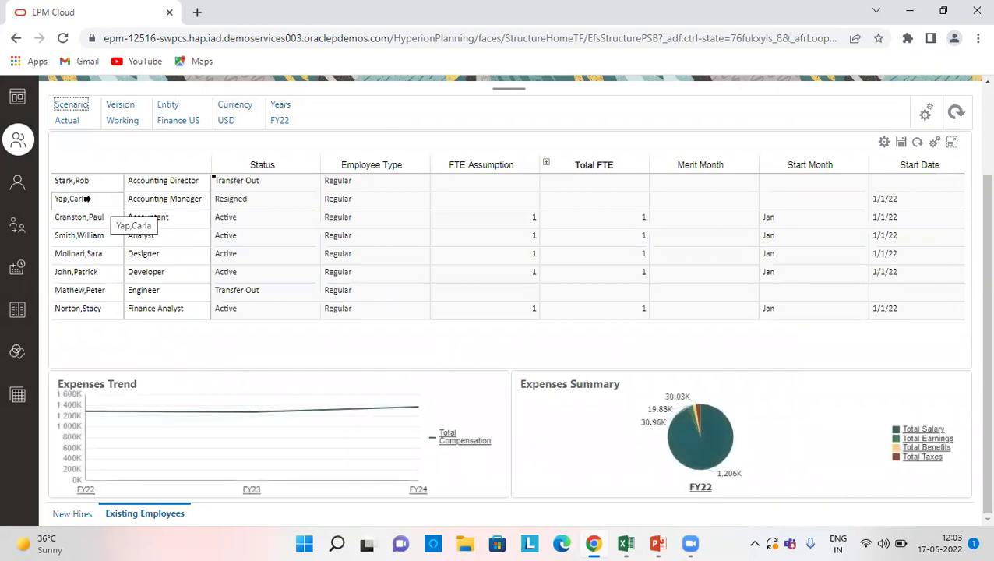
click(92, 199)
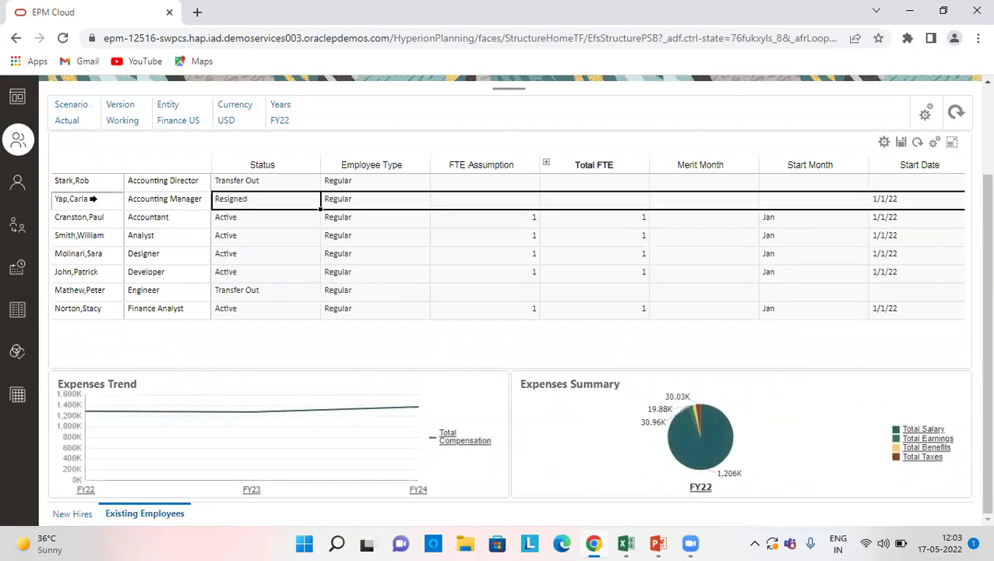
click(884, 142)
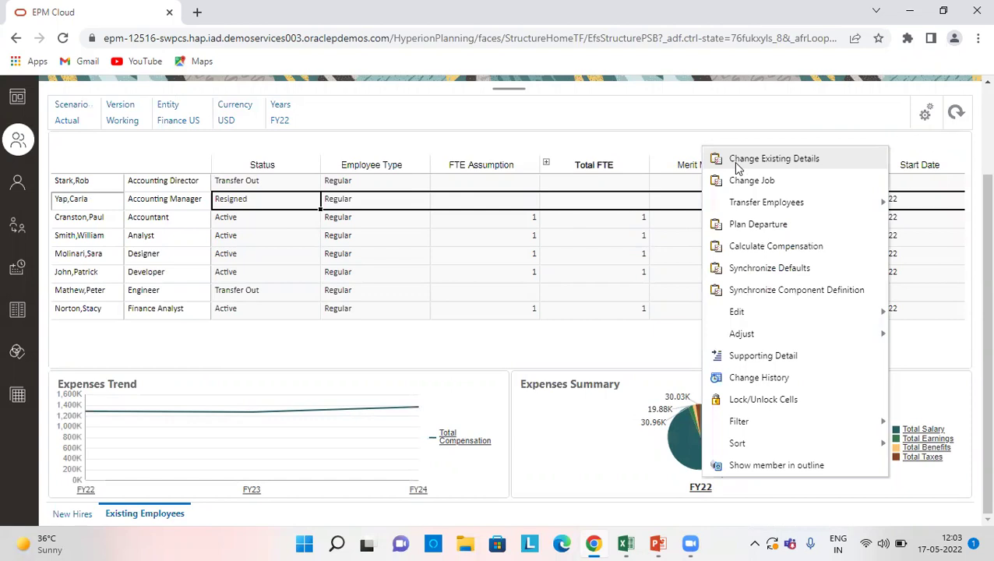
click(769, 224)
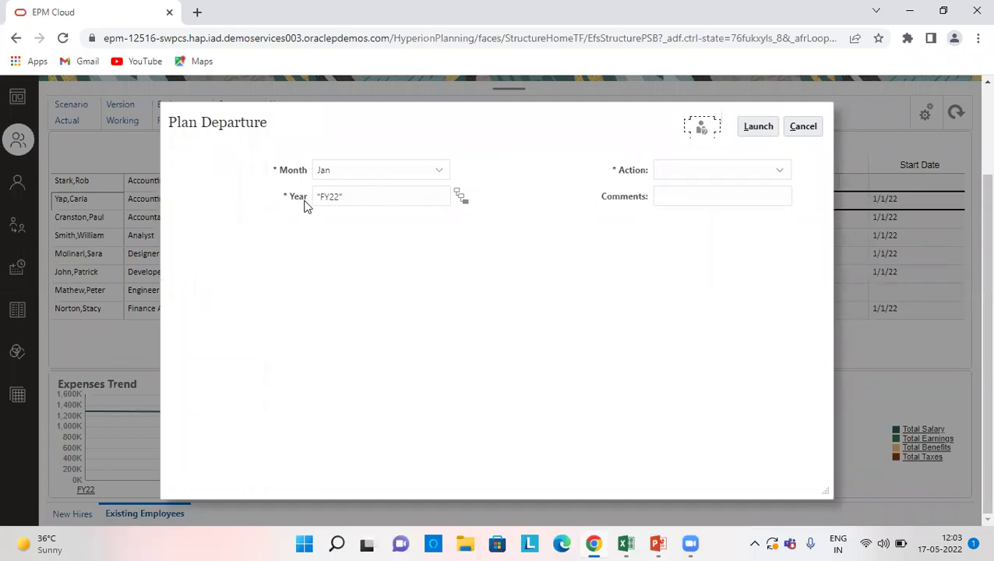
click(698, 172)
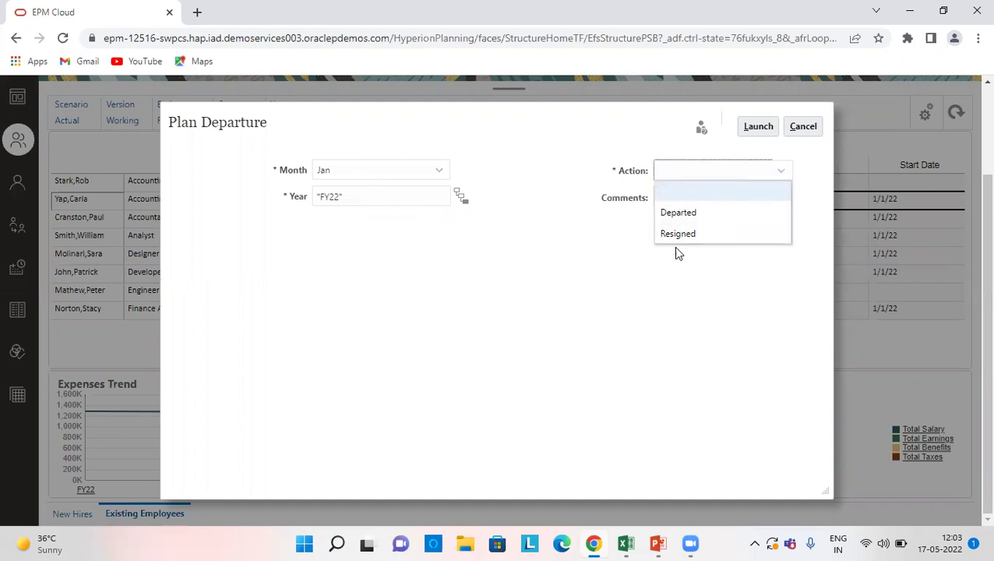
click(645, 268)
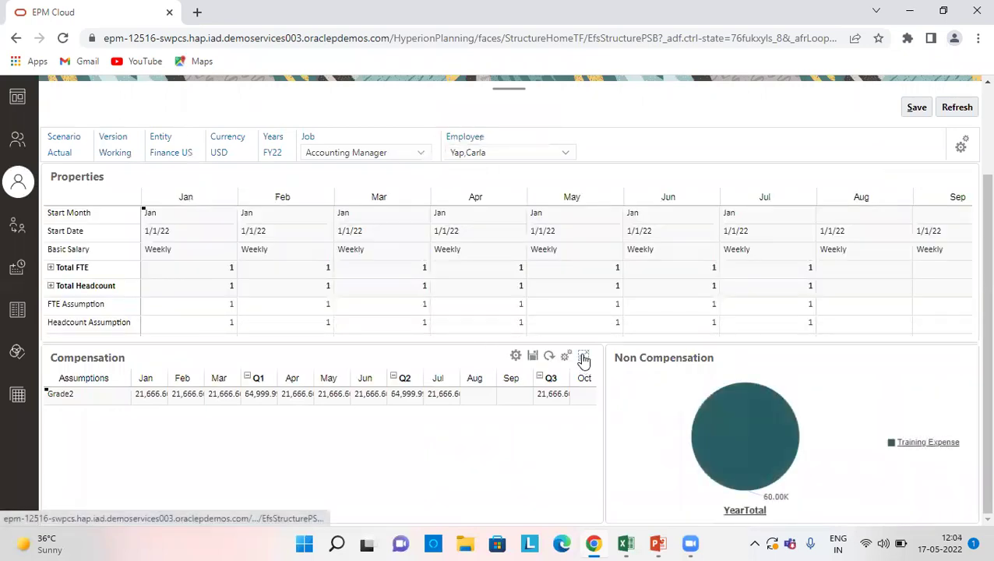
mouse_move(626, 543)
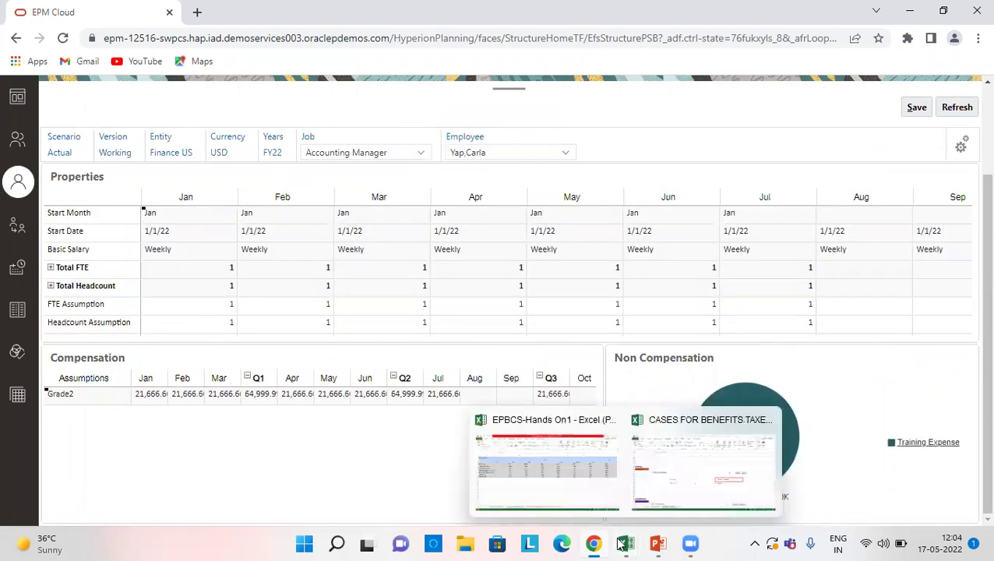
Compare the Excel resign case, then confirm Grade2 salary stops after Jul with Aug blank.
click(676, 475)
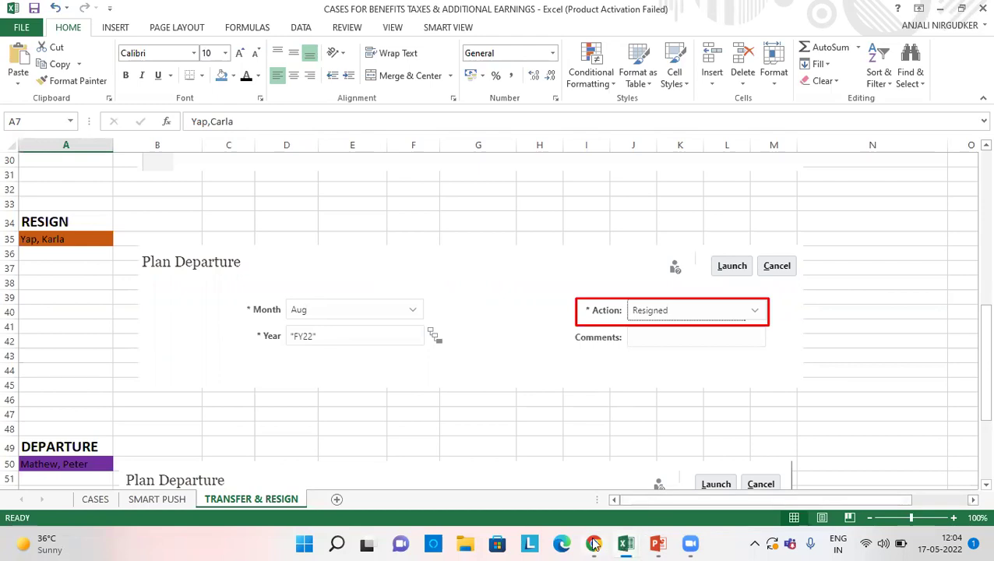
mouse_move(594, 544)
click(566, 455)
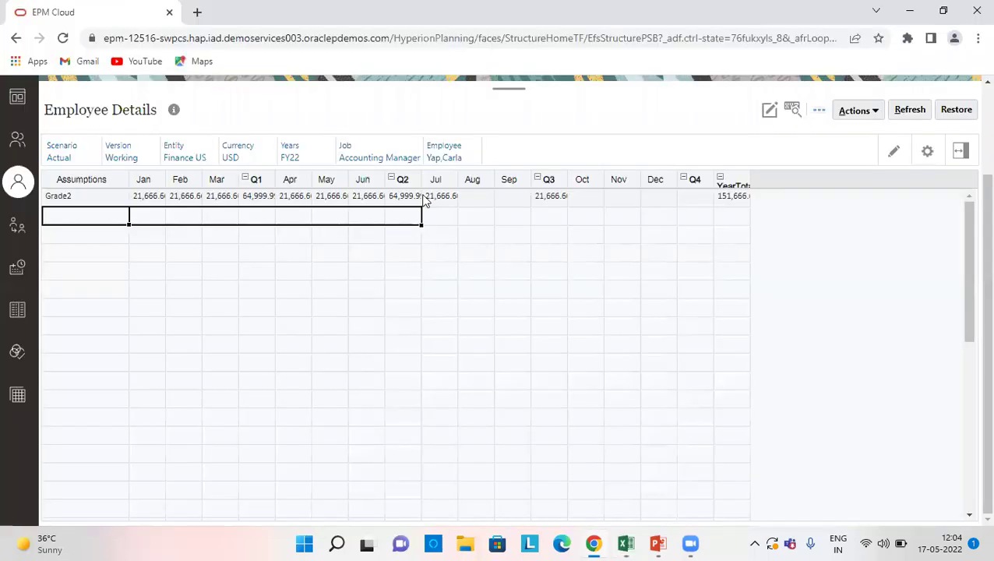
click(476, 197)
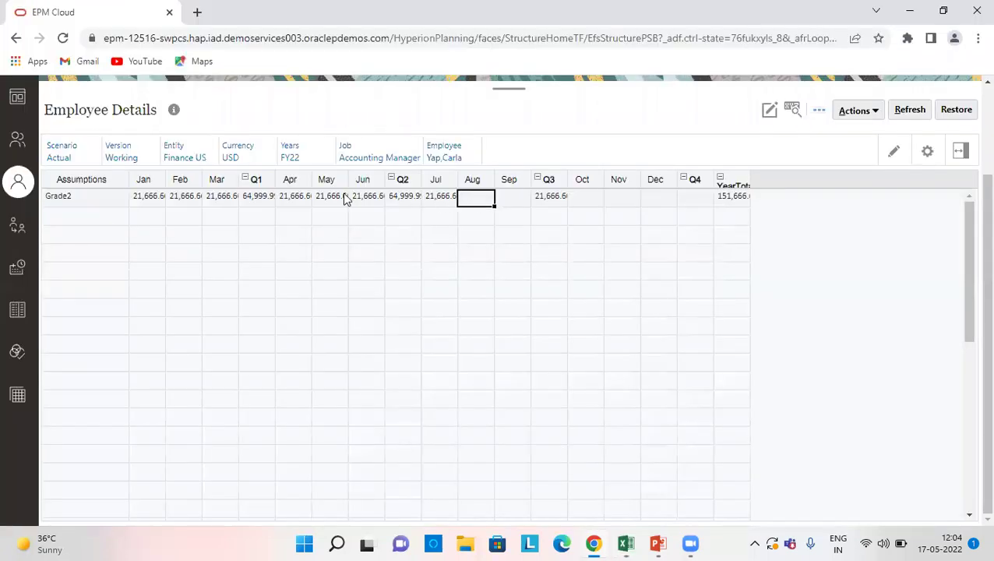
click(437, 180)
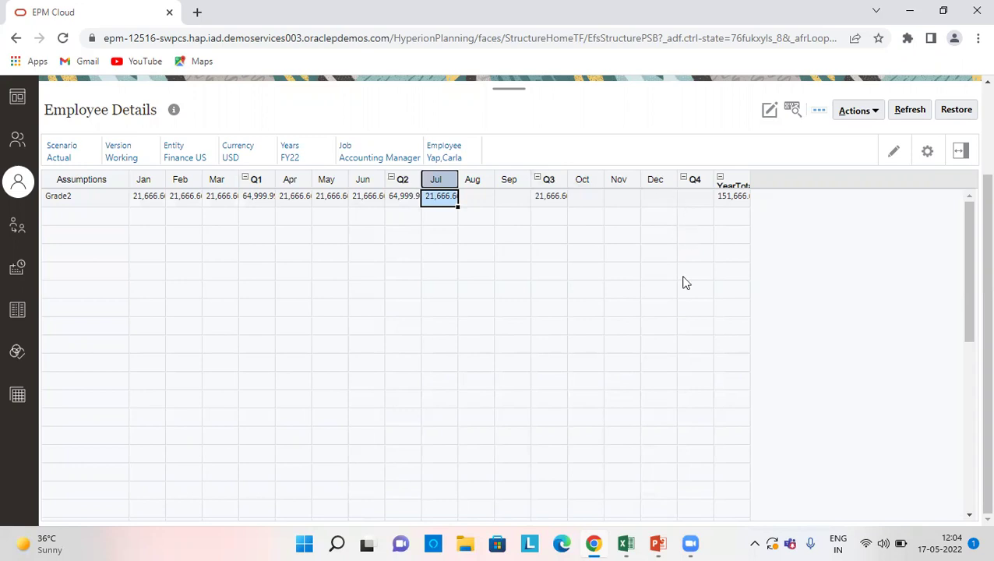
mouse_move(625, 544)
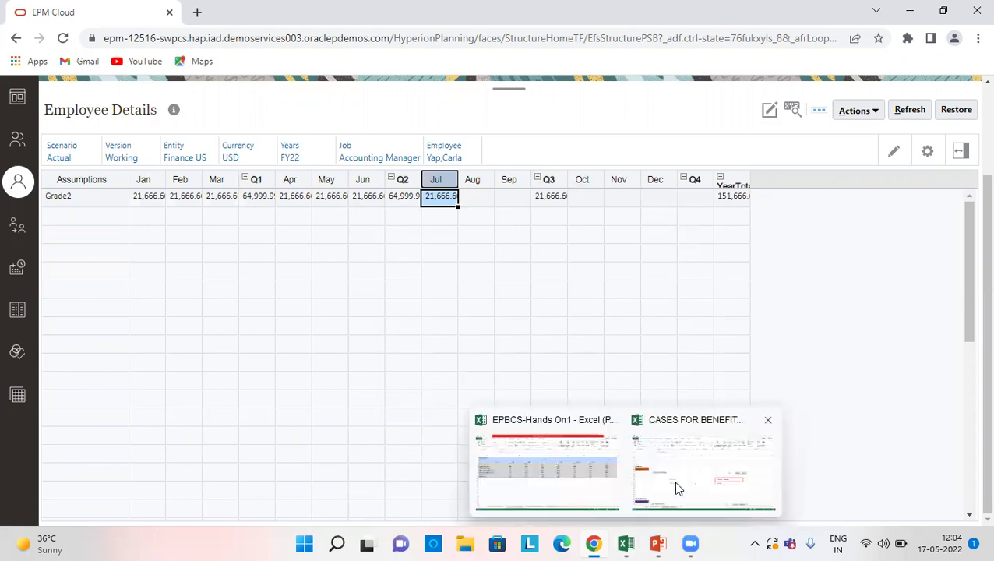
Open the EPBCS-Hands On1 resignation sheet showing 21,667 monthly through Jul, totalling 151,667.
click(578, 477)
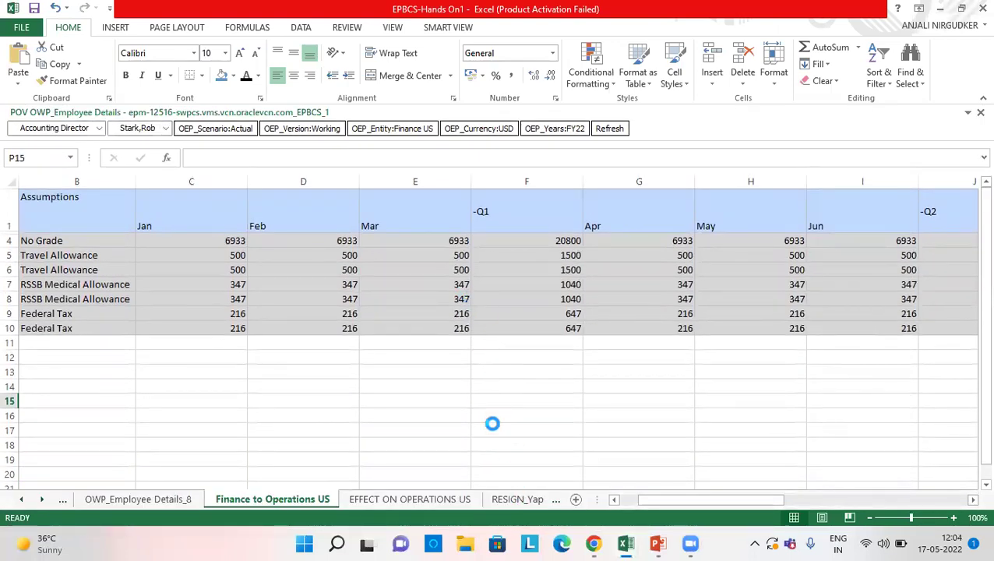
click(518, 499)
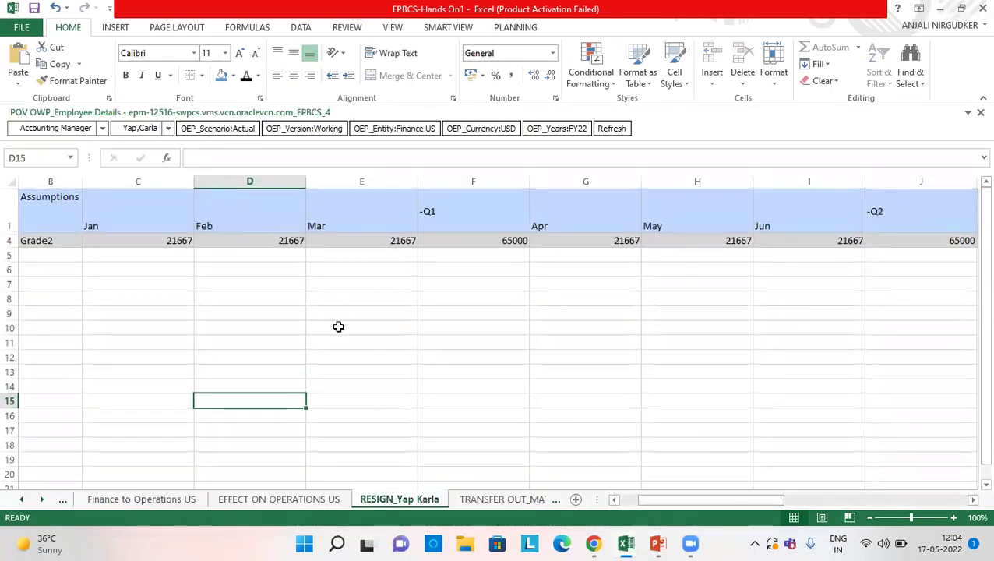
mouse_move(677, 501)
mouse_down()
mouse_move(650, 497)
mouse_move(824, 518)
mouse_move(919, 514)
mouse_move(716, 520)
mouse_up()
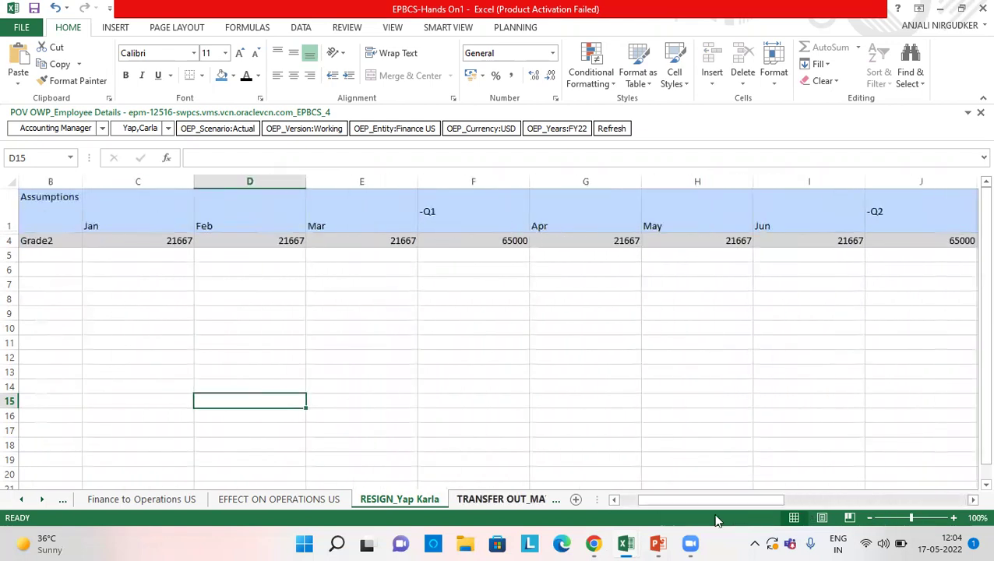
click(939, 10)
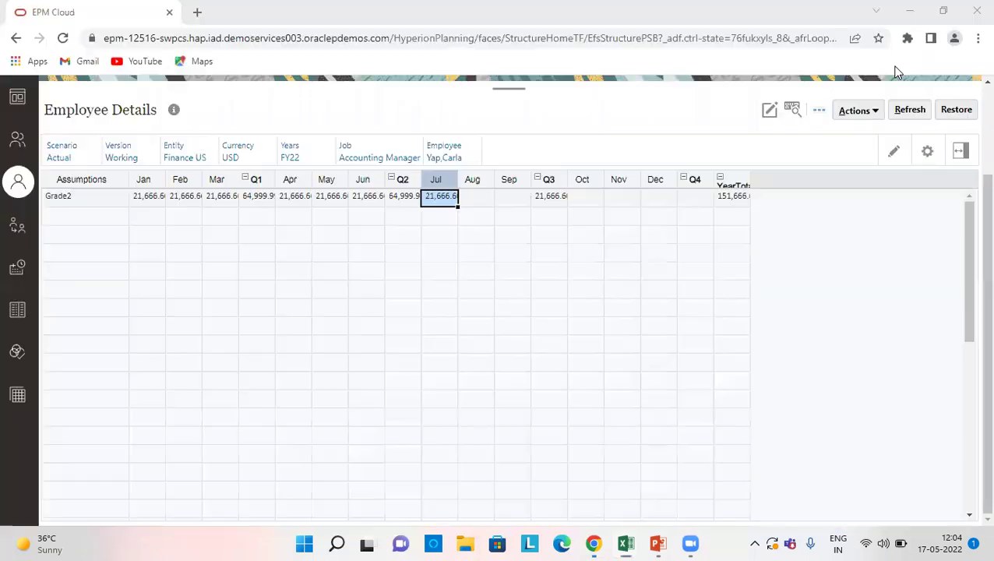
scroll(634, 248, up, 3)
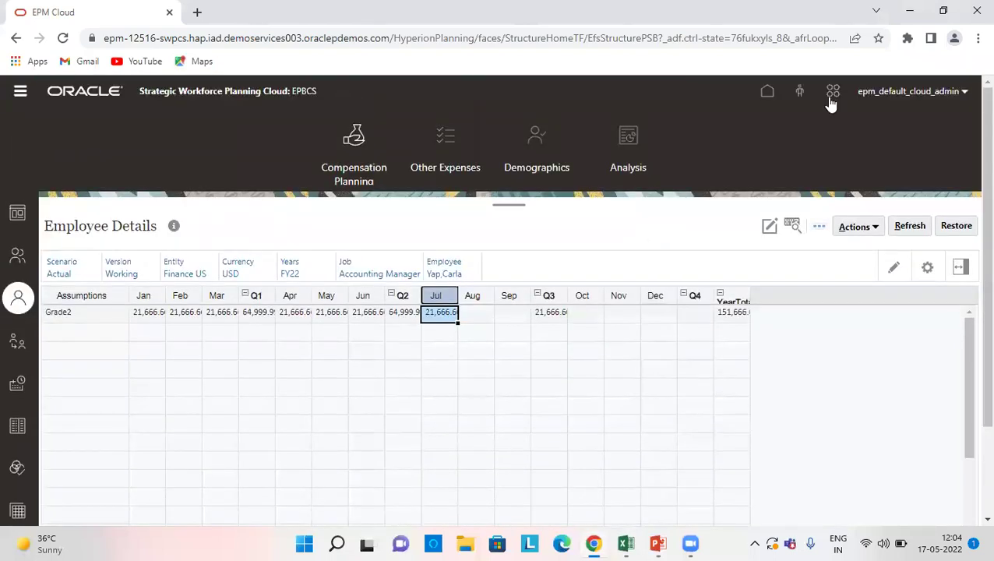
click(778, 92)
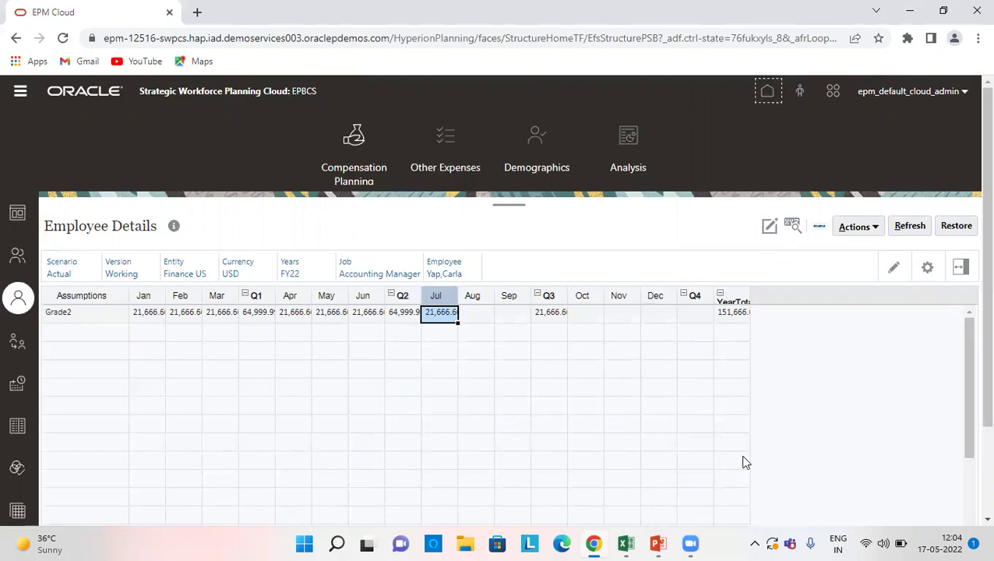